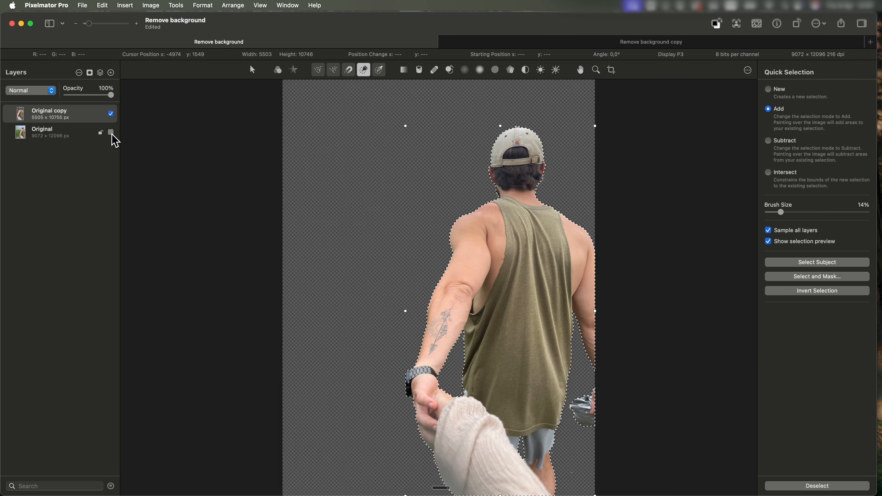
Step: Check the cut-out man against the Original layer, and hide the original landscape layer behind the four jumping people
{"action": "left_click", "coordinate": [111, 133]}
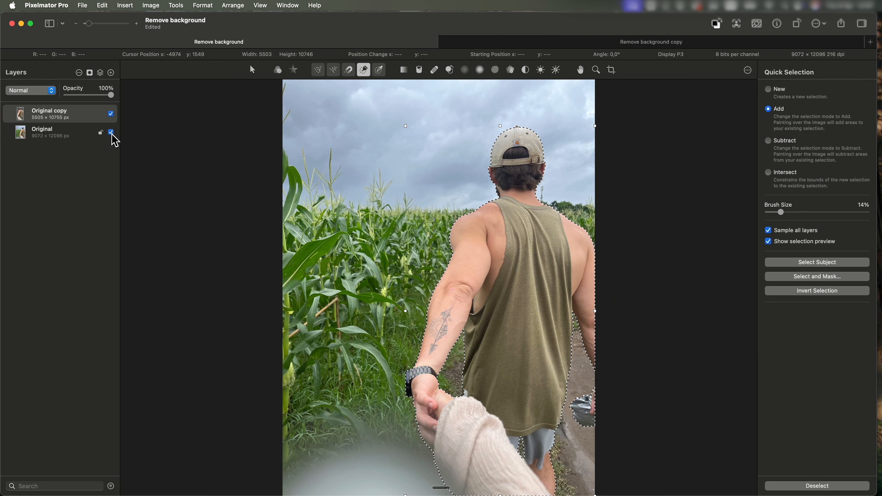
{"action": "left_click", "coordinate": [111, 134]}
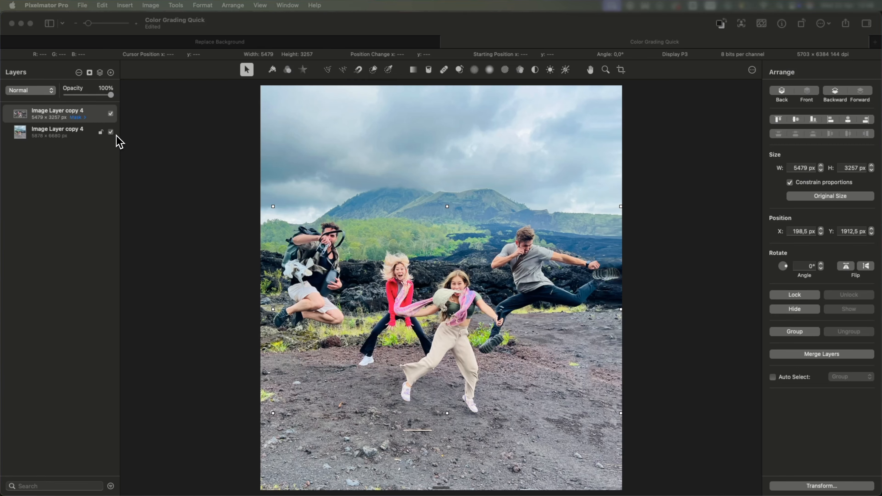
{"action": "left_click", "coordinate": [111, 132]}
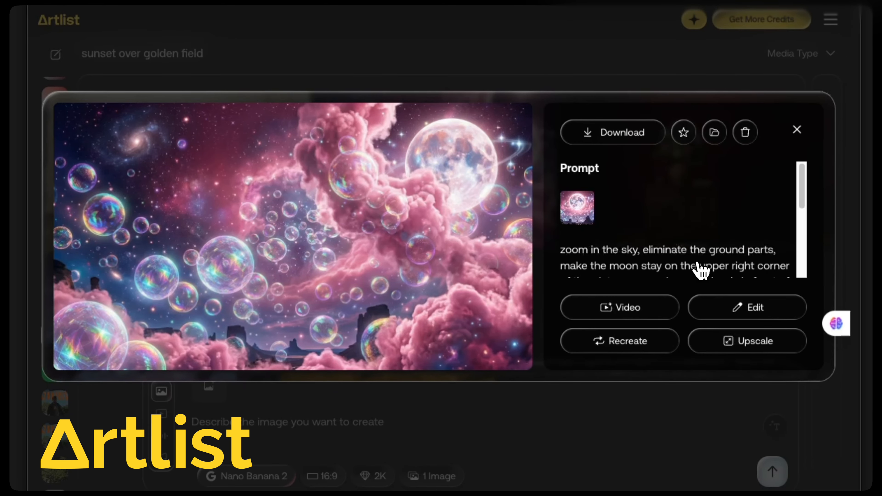
Step: Read the prompt of the generated moon, pink cloud and bubble image in Artlist
{"action": "scroll", "coordinate": [699, 269], "scroll_direction": "down", "scroll_amount": 5}
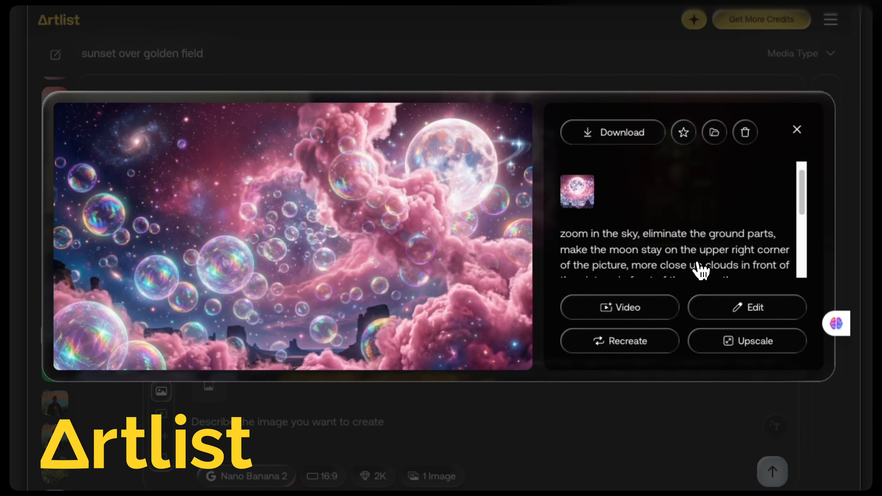
{"action": "scroll", "coordinate": [699, 269], "scroll_direction": "down", "scroll_amount": 2}
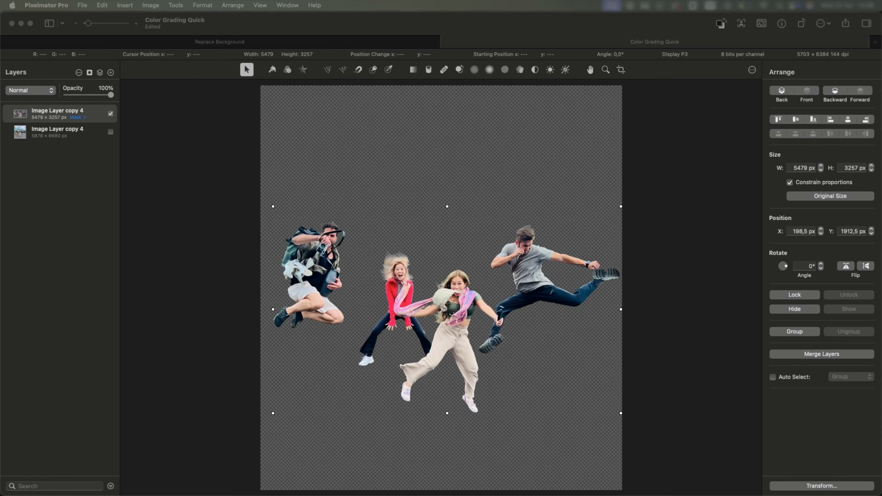
Step: Import the generated pink-cloud sky image into the Color Grading Quick document and place its layer beneath the cut-out people
{"action": "left_click_drag", "start_coordinate": [2, 240], "coordinate": [451, 239]}
{"action": "left_click_drag", "start_coordinate": [92, 114], "coordinate": [84, 146]}
Step: Scale the sky image proportionally to about 11438 × 6384 px so it covers the full canvas height
{"action": "key", "text": "v"}
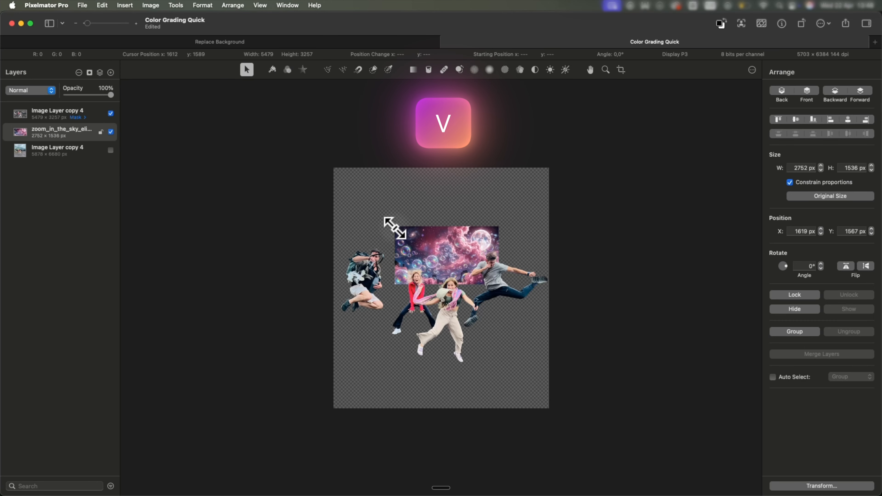
{"action": "left_click_drag", "start_coordinate": [394, 227], "coordinate": [268, 168]}
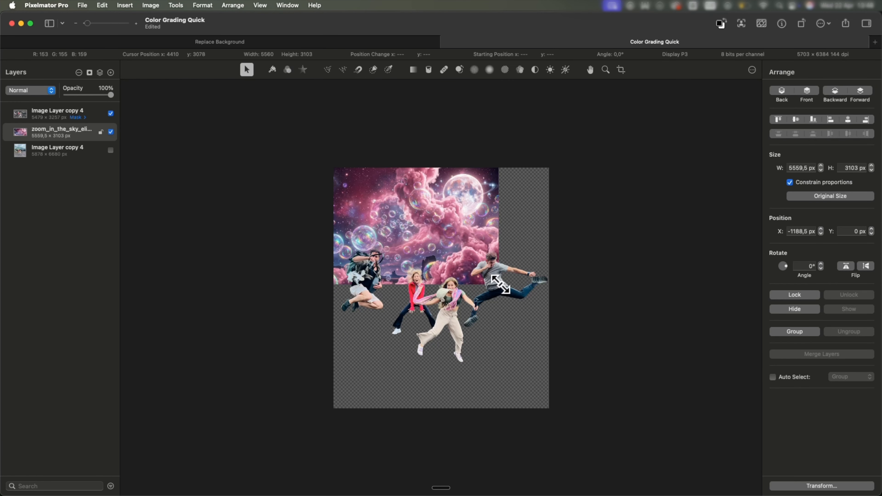
{"action": "left_click_drag", "start_coordinate": [499, 284], "coordinate": [719, 446]}
Step: Extend the canvas on both sides to 11438 × 6384 px with the Crop tool so the whole sky image shows
{"action": "key", "text": "c"}
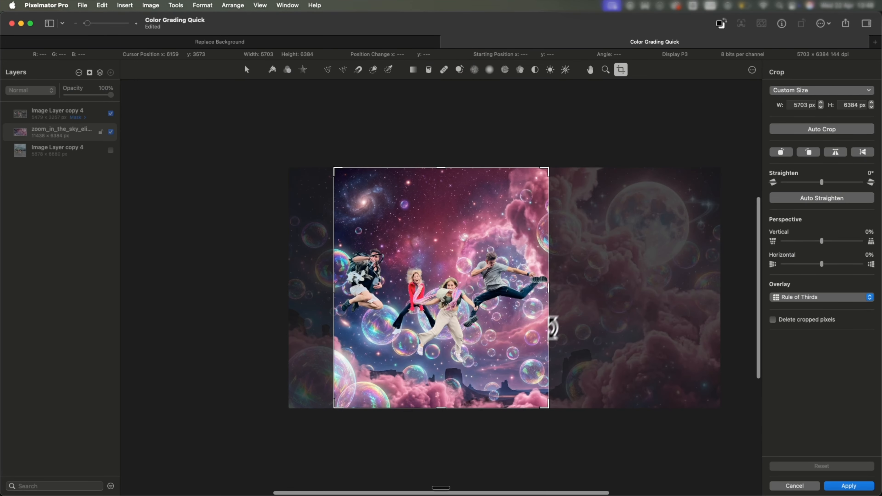
{"action": "left_click_drag", "start_coordinate": [548, 291], "coordinate": [719, 293]}
{"action": "left_click_drag", "start_coordinate": [334, 291], "coordinate": [289, 291]}
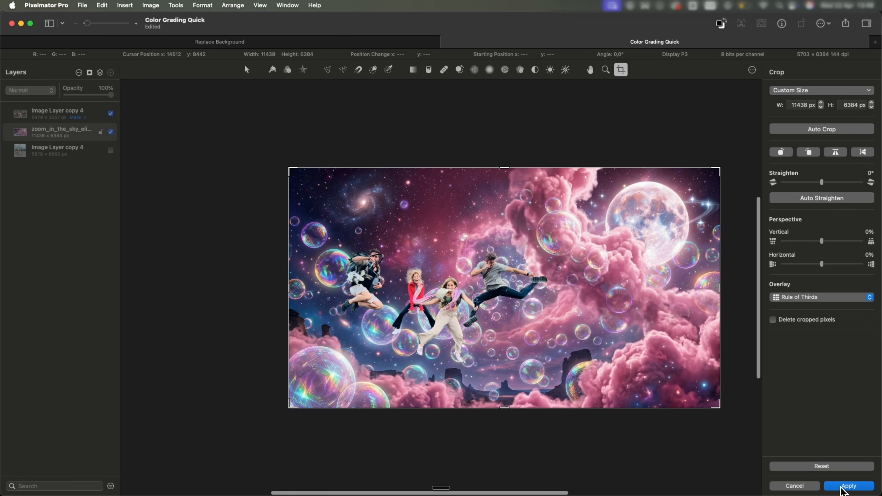
{"action": "left_click", "coordinate": [841, 487]}
Step: Start a transform on the cut-out people layer
{"action": "left_click", "coordinate": [64, 115]}
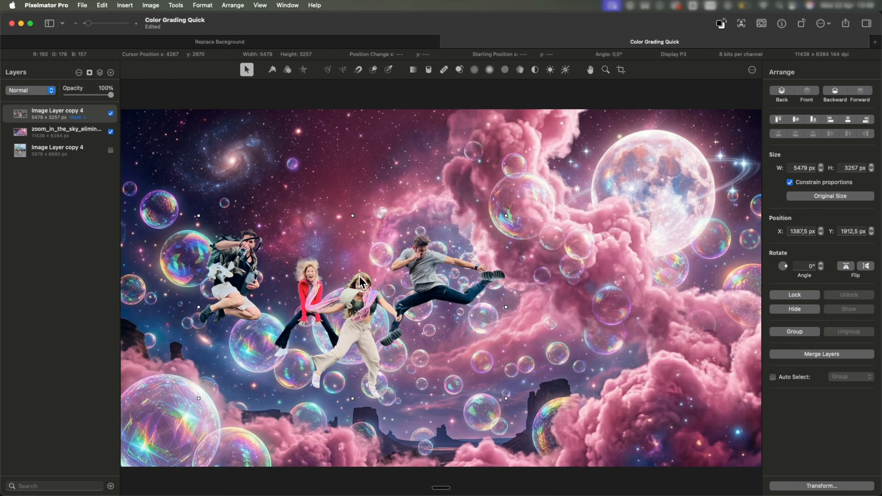
{"action": "key", "text": "super+y"}
{"action": "key", "text": "super+f"}
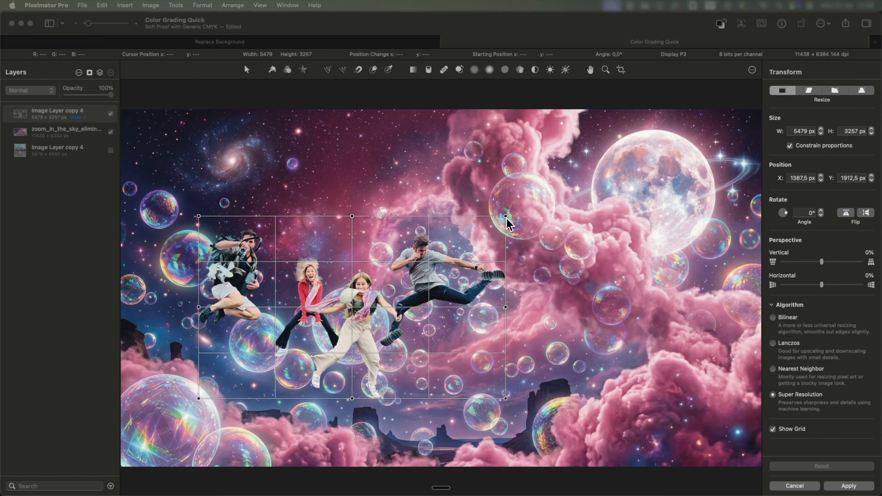
Step: Scale the people proportionally to about 5098 × 3030,5 px, and try stretching them to about 3699,5 × 4079,5 px without constrained proportions
{"action": "left_click", "coordinate": [506, 216]}
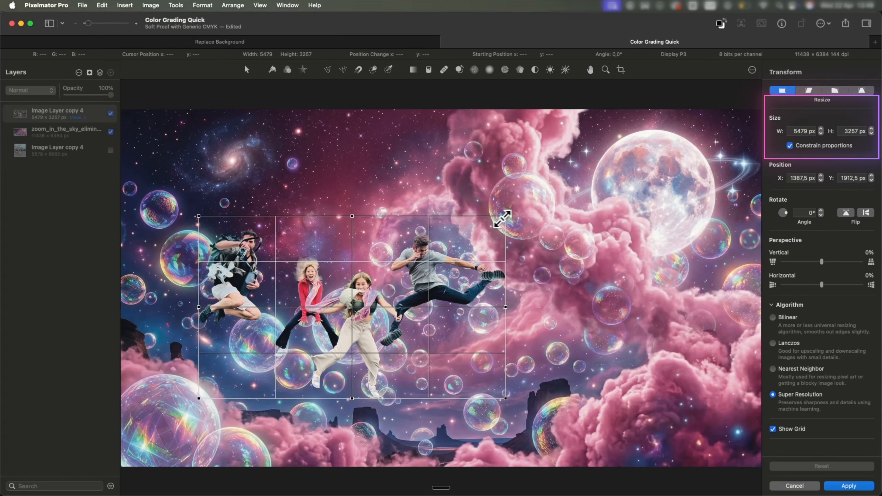
{"action": "left_click_drag", "start_coordinate": [505, 217], "coordinate": [484, 229]}
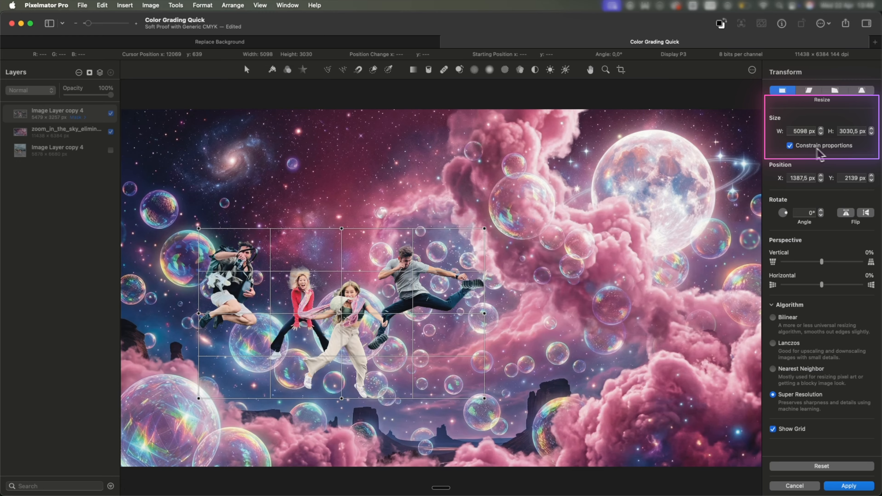
{"action": "left_click_drag", "start_coordinate": [485, 228], "coordinate": [408, 170]}
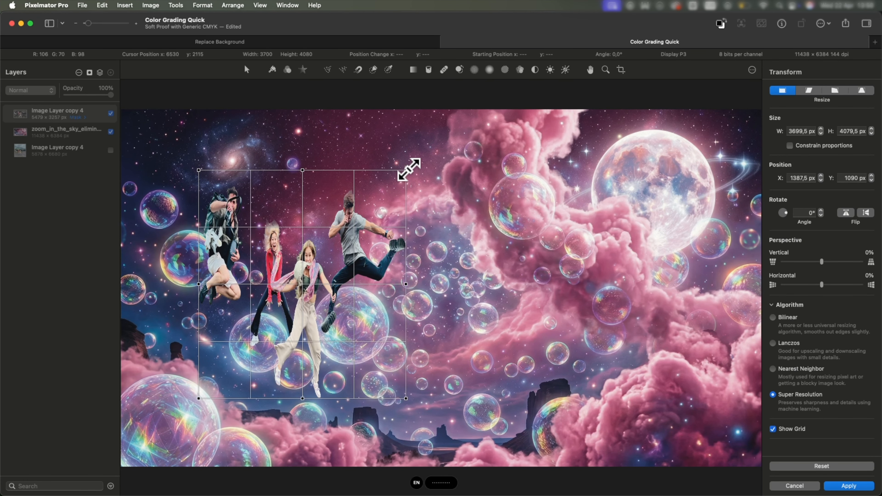
Step: Undo the unconstrained stretch and move the people up and right to about X 2274,5 px, Y 1677 px
{"action": "key", "text": "super+z"}
{"action": "left_click_drag", "start_coordinate": [365, 303], "coordinate": [415, 270]}
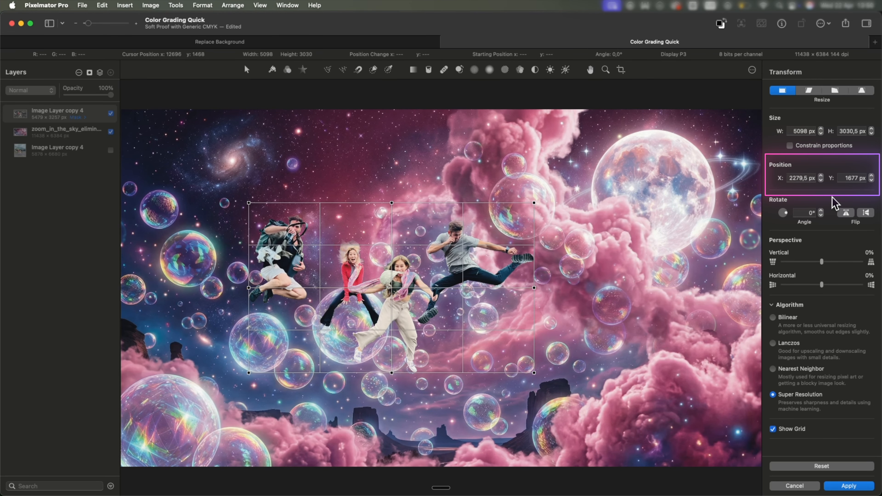
{"action": "left_click", "coordinate": [821, 181]}
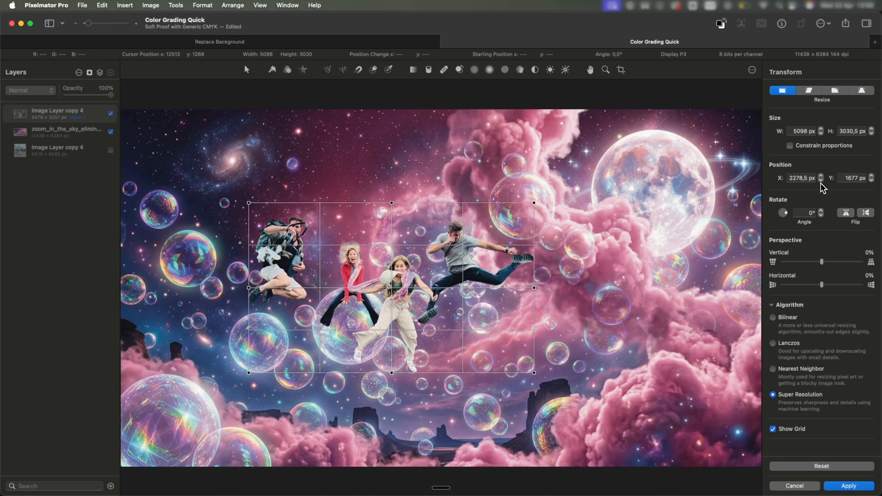
Step: Try rotating the people layer to exact angles of 45° and 90°
{"action": "left_click", "coordinate": [810, 212]}
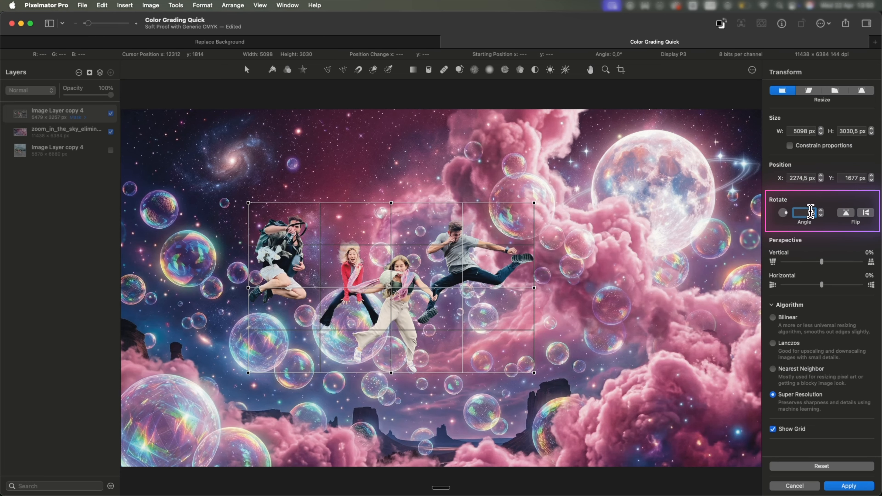
{"action": "type", "text": "45"}
{"action": "key", "text": "Return"}
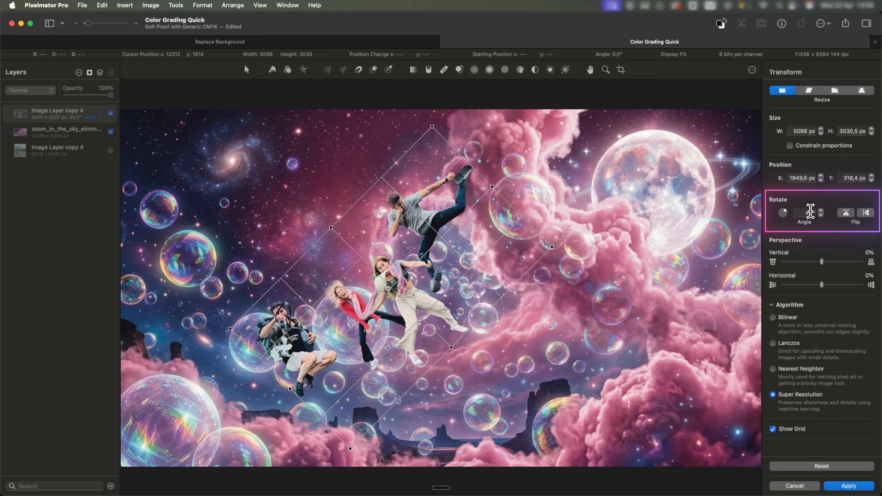
{"action": "left_click", "coordinate": [807, 213]}
{"action": "type", "text": "90"}
{"action": "key", "text": "Return"}
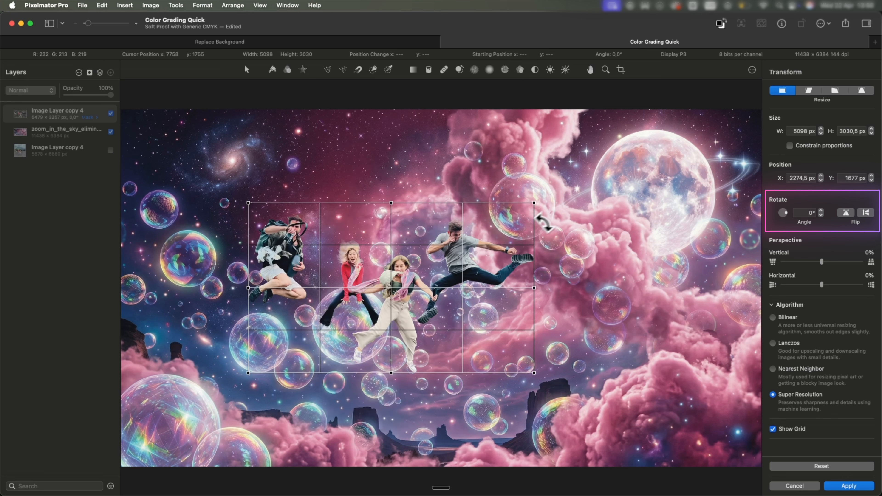
Step: Rotate the people layer freehand to about 13,1° and try flipping it horizontally
{"action": "left_click_drag", "start_coordinate": [536, 204], "coordinate": [541, 136]}
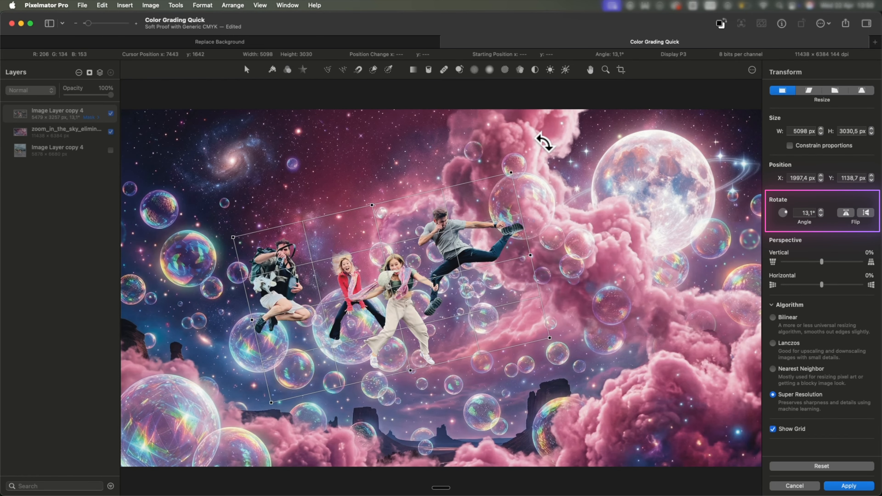
{"action": "left_click", "coordinate": [851, 216]}
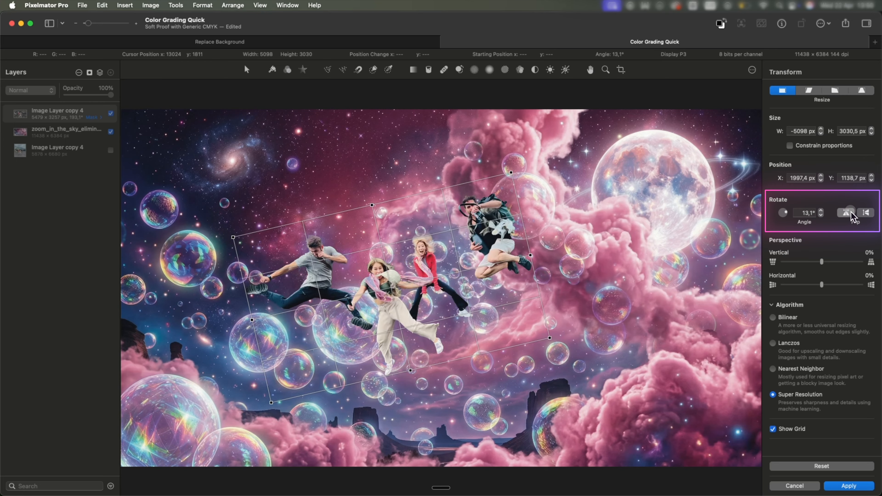
{"action": "left_click", "coordinate": [851, 216]}
{"action": "left_click", "coordinate": [853, 216]}
{"action": "left_click", "coordinate": [864, 214]}
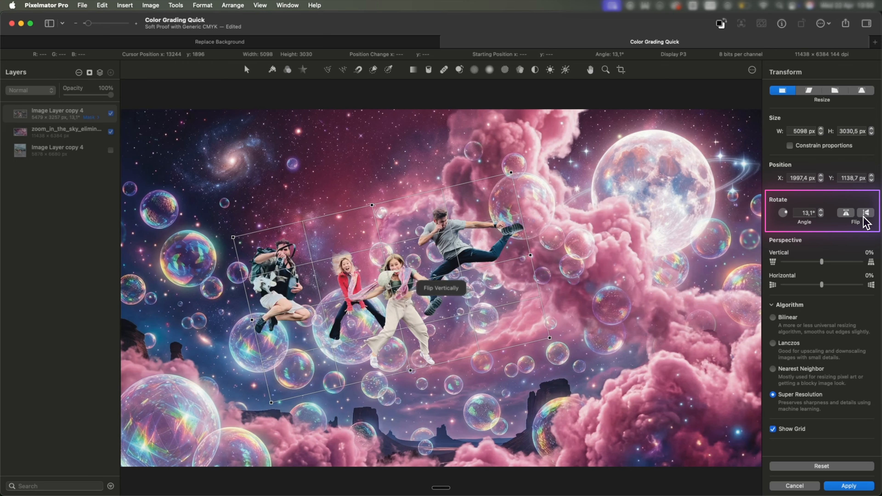
Step: Try a perspective distortion of about 1,2% vertical and 71,1% horizontal on the people, and reset the whole transform
{"action": "left_click_drag", "start_coordinate": [822, 260], "coordinate": [856, 292]}
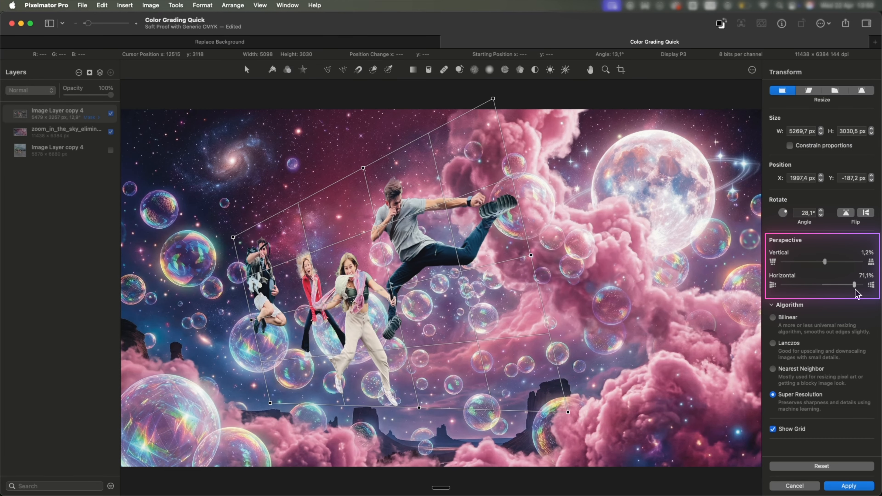
{"action": "left_click", "coordinate": [817, 466]}
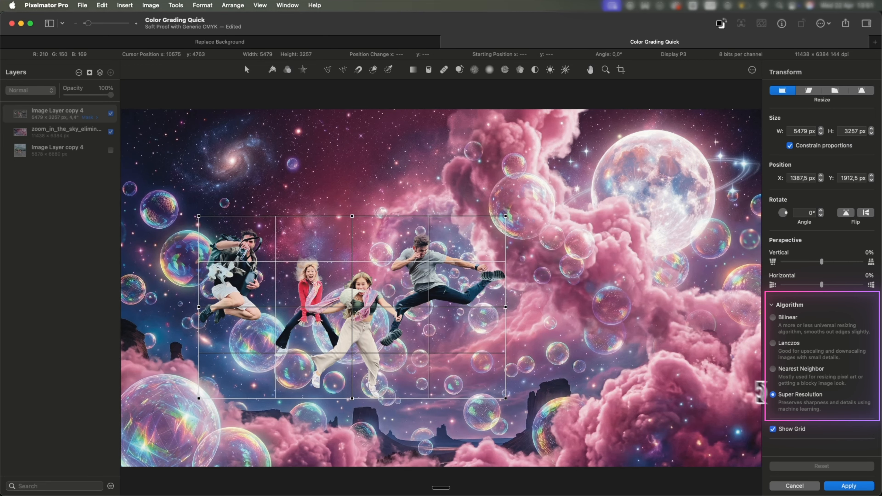
Step: Move the people layer to about X 2143,5 px, Y 1564,5 px over the sky and apply the transform
{"action": "left_click_drag", "start_coordinate": [437, 293], "coordinate": [460, 240]}
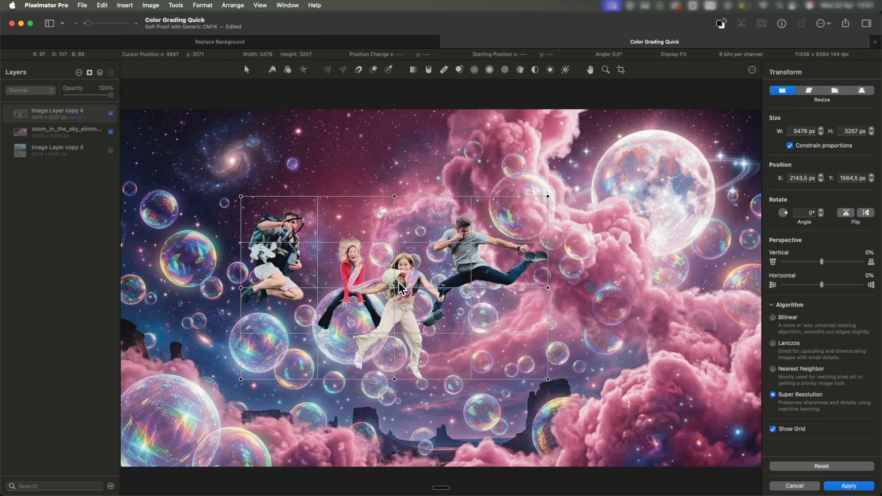
{"action": "left_click", "coordinate": [839, 486]}
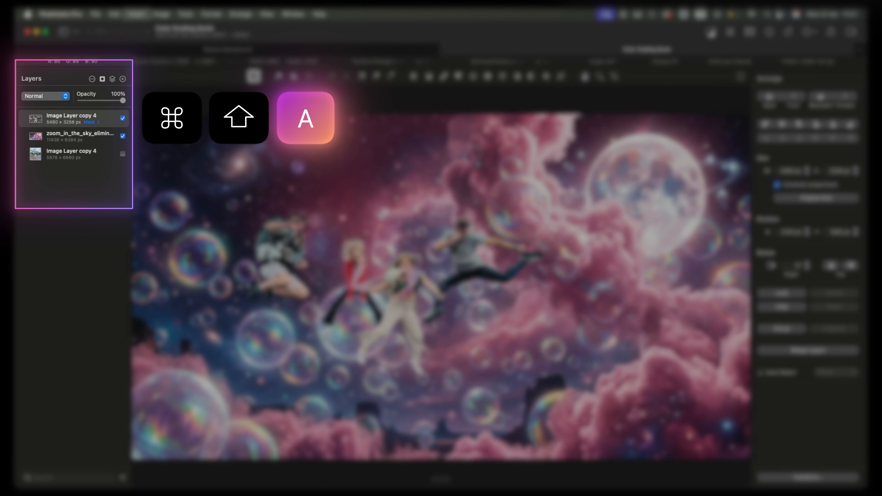
Step: Add a Color Adjustments layer above the cut-out people and clip it to the people layer only
{"action": "key", "text": "cmd+shift+a"}
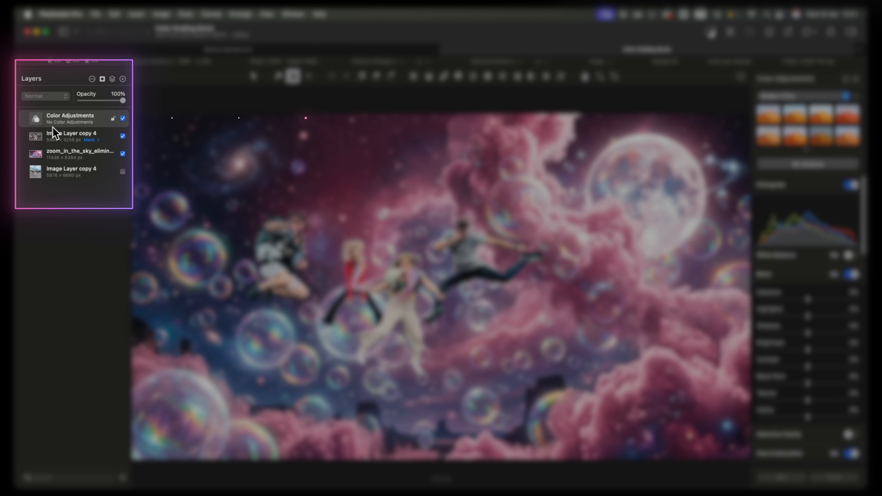
{"action": "left_click_drag", "start_coordinate": [60, 132], "coordinate": [38, 136]}
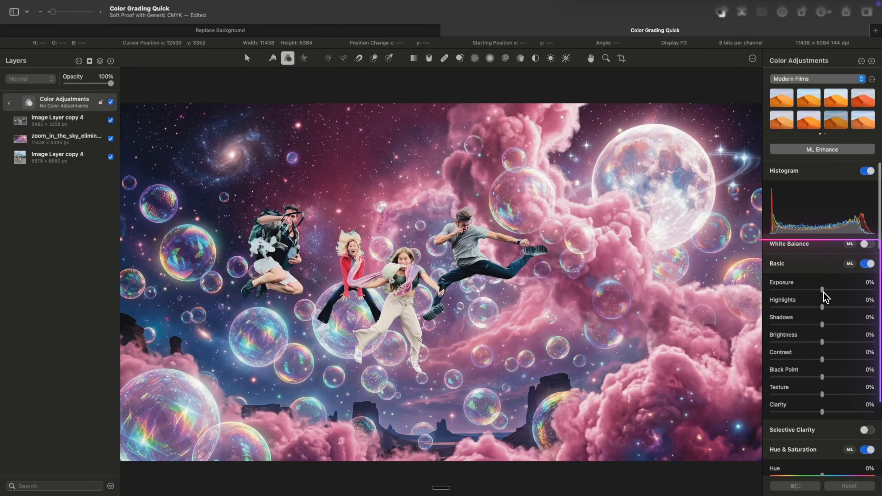
Step: Set the people's basic adjustments to Exposure 14%, Highlights 9%, Shadows 13% and Brightness -6%
{"action": "left_click_drag", "start_coordinate": [822, 291], "coordinate": [819, 346]}
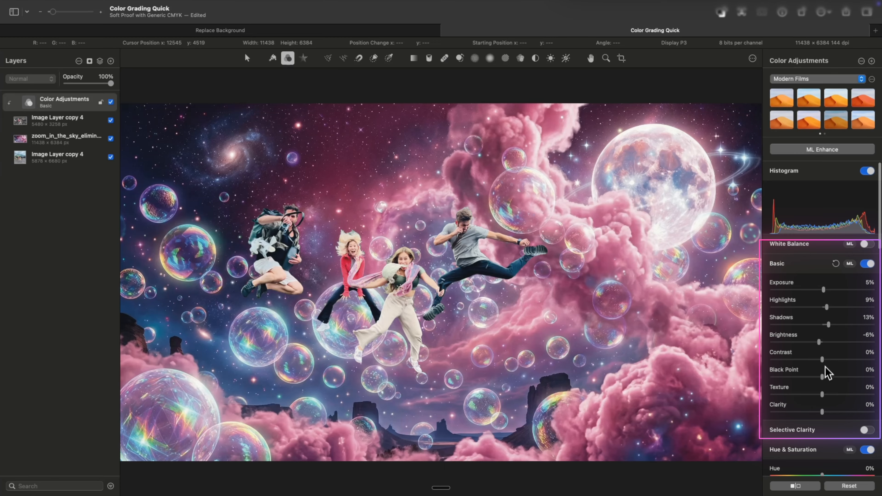
{"action": "left_click_drag", "start_coordinate": [823, 290], "coordinate": [827, 291]}
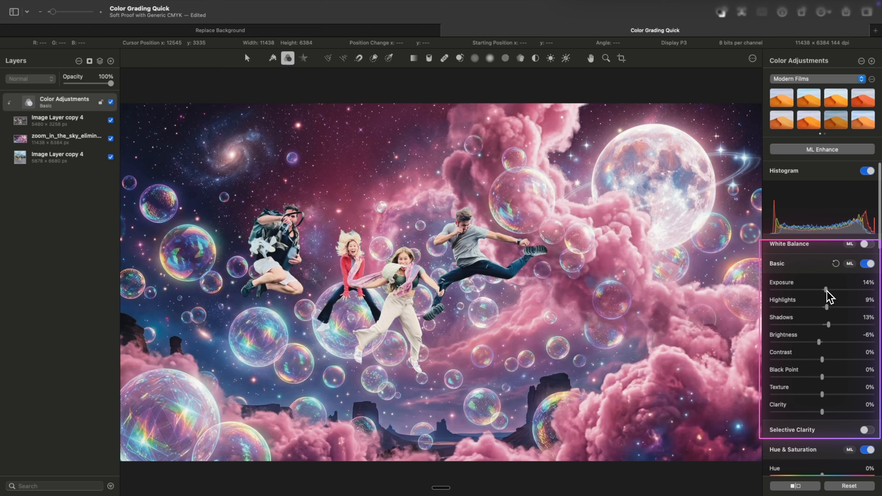
Step: Adjust the tint of the Highlights wheel in the 3-Way Color balance, trying different colour directions for the people
{"action": "scroll", "coordinate": [458, 319], "scroll_direction": "up", "scroll_amount": 3}
{"action": "scroll", "coordinate": [459, 319], "scroll_direction": "down", "scroll_amount": 5}
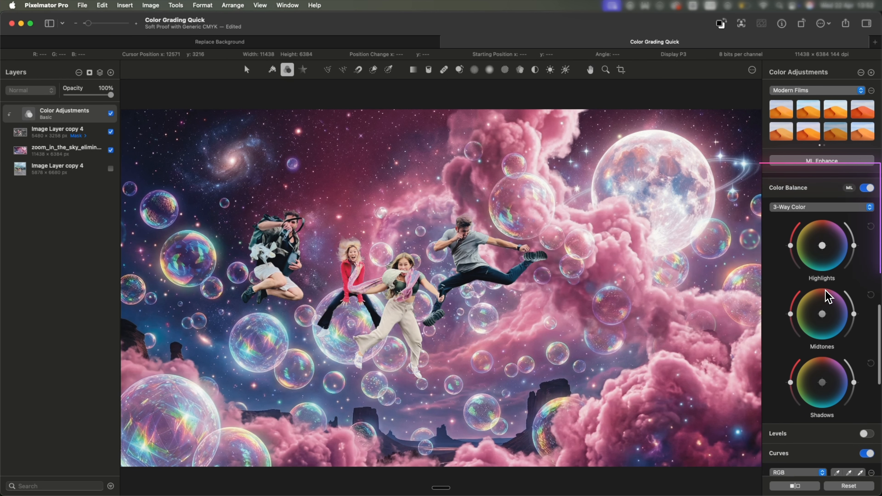
{"action": "scroll", "coordinate": [827, 297], "scroll_direction": "down", "scroll_amount": 1}
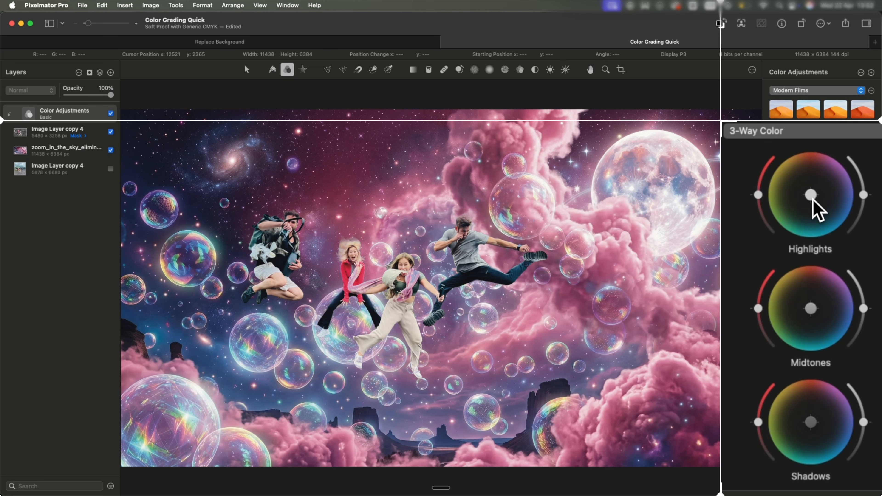
{"action": "left_click_drag", "start_coordinate": [811, 200], "coordinate": [872, 196]}
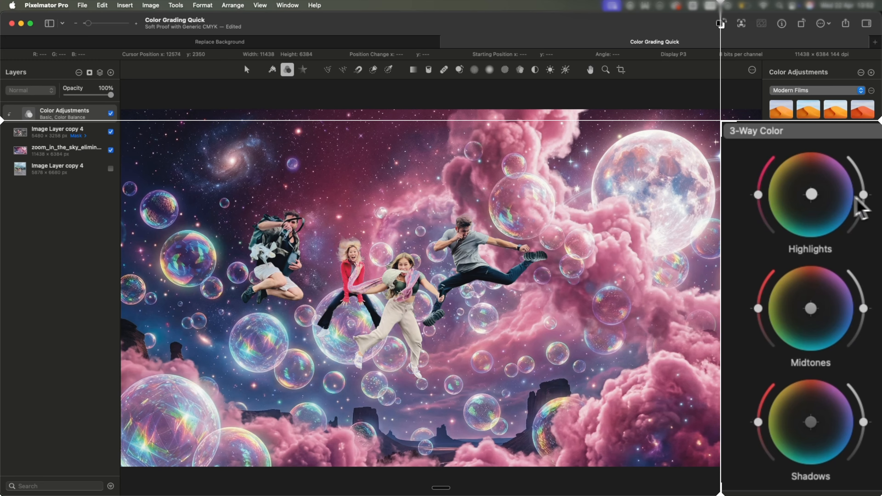
{"action": "left_click_drag", "start_coordinate": [760, 194], "coordinate": [784, 196]}
{"action": "left_click_drag", "start_coordinate": [811, 197], "coordinate": [811, 191]}
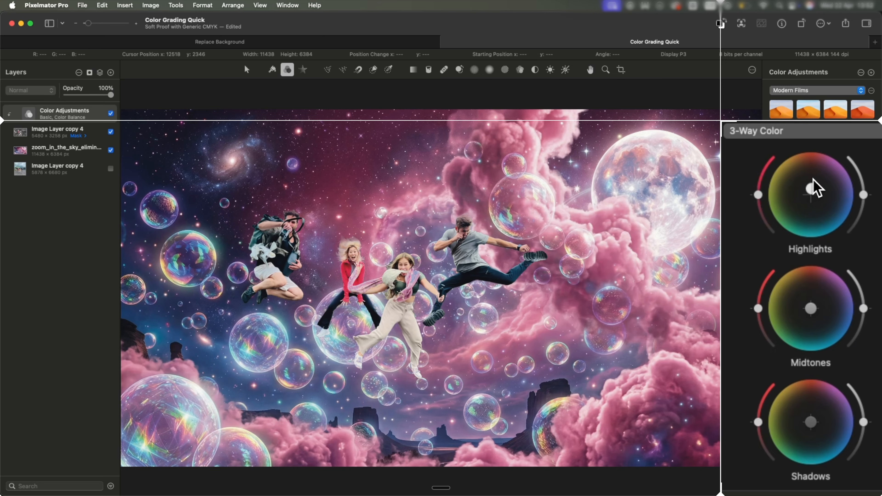
{"action": "left_click_drag", "start_coordinate": [815, 157], "coordinate": [800, 191]}
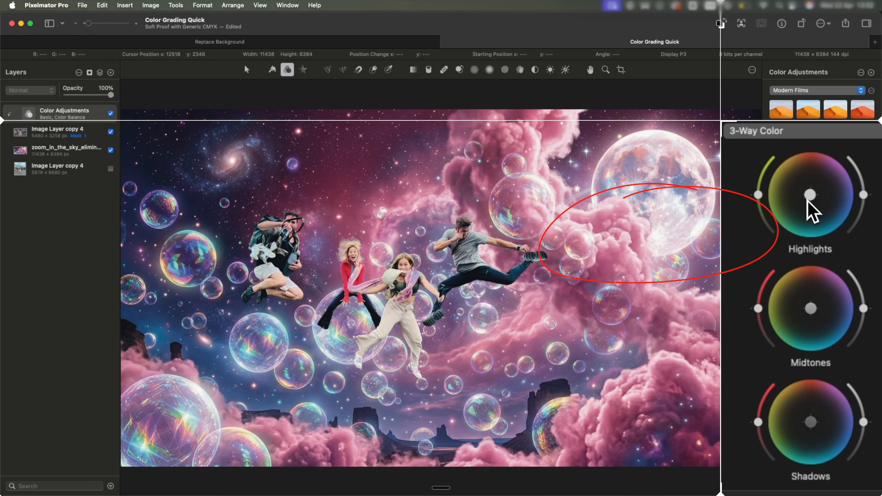